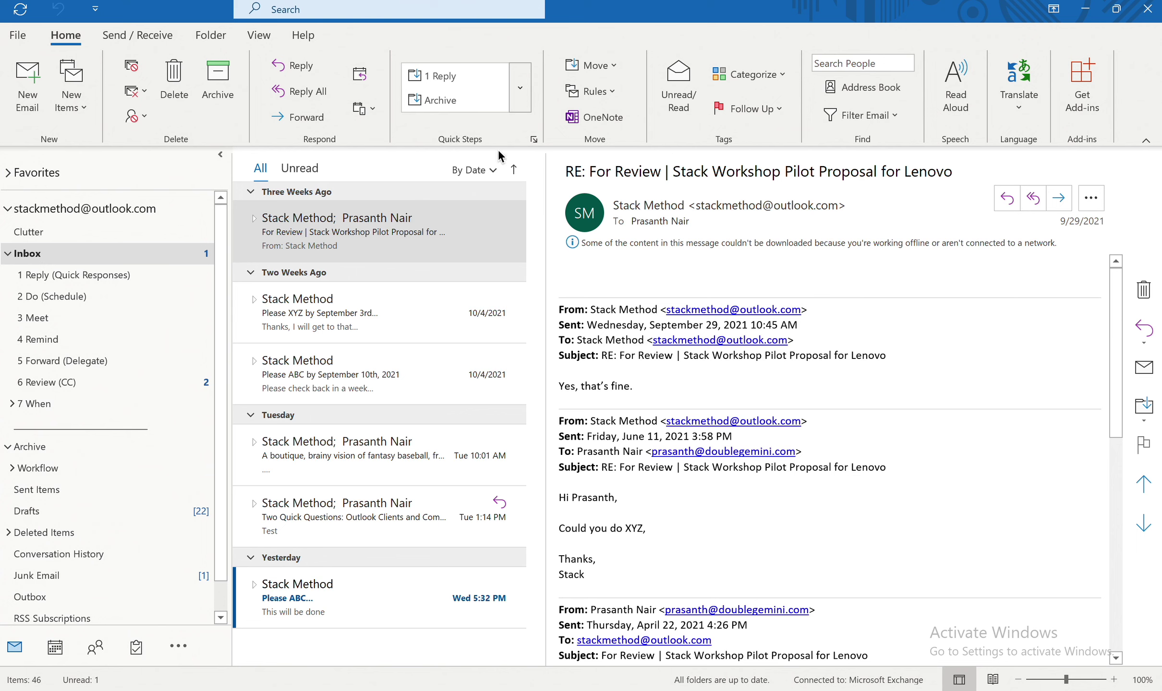
# Delete the existing 1 Reply quick step in Manage Quick Steps.
pyautogui.click(534, 139)
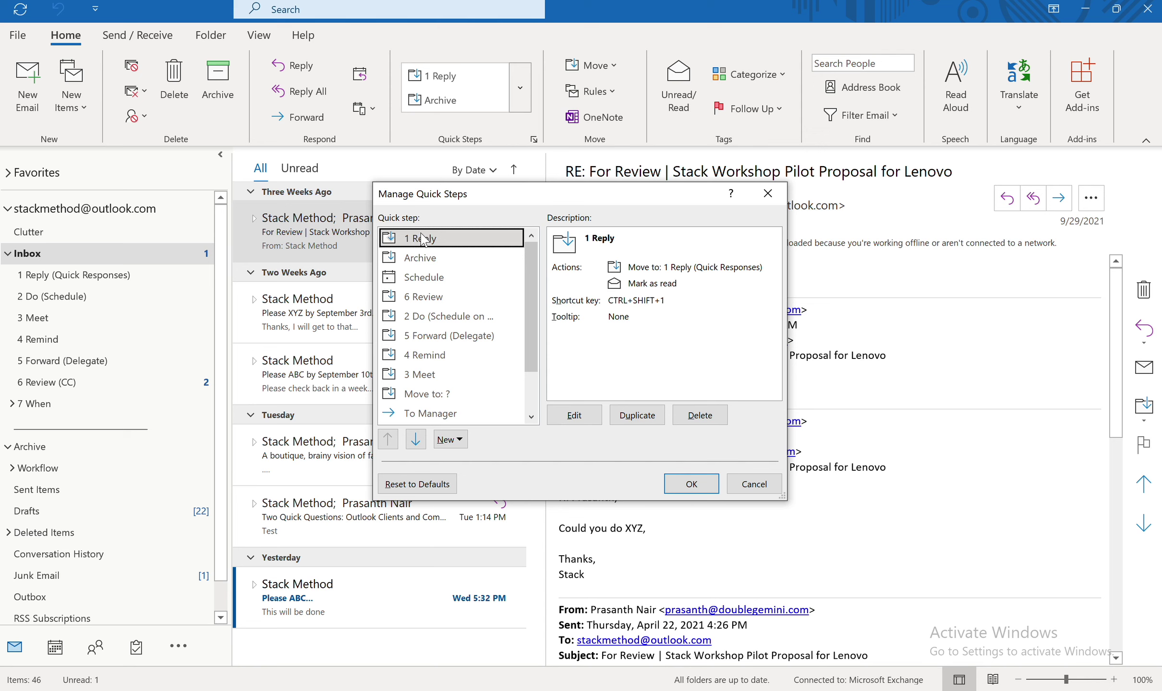
pyautogui.click(713, 414)
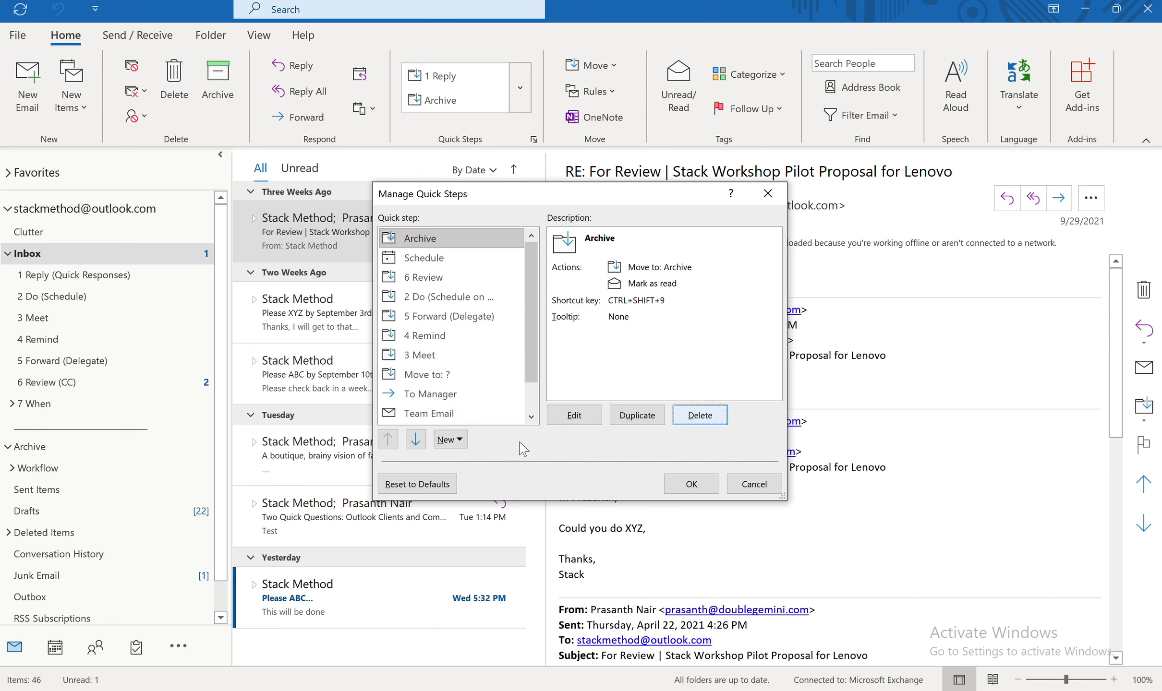
# Create a custom quick step named '1 Reply' that moves messages to 1 Reply (Quick Responses).
pyautogui.click(458, 441)
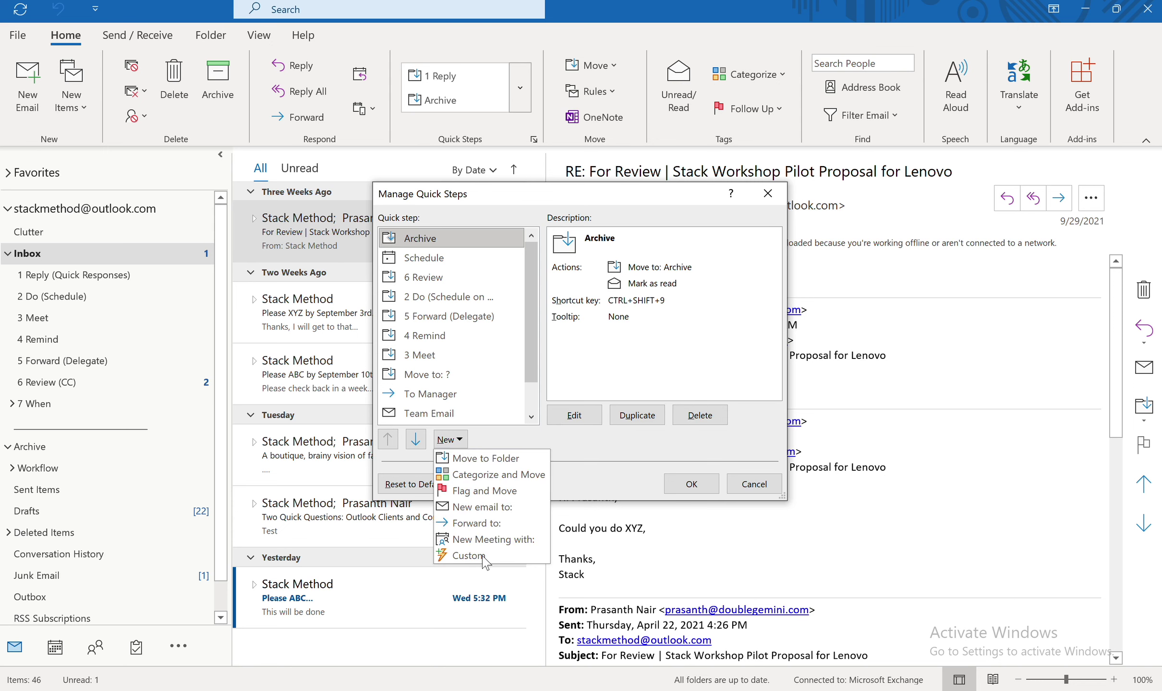
pyautogui.click(468, 556)
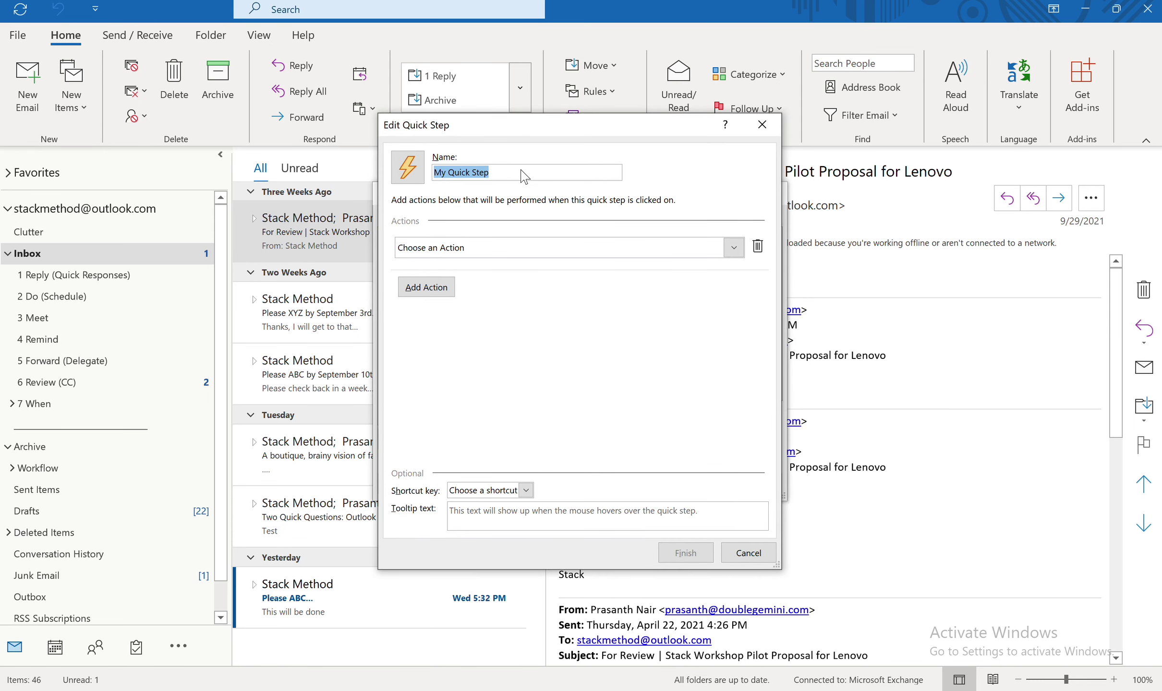
pyautogui.write('1 Reply')
pyautogui.click(733, 248)
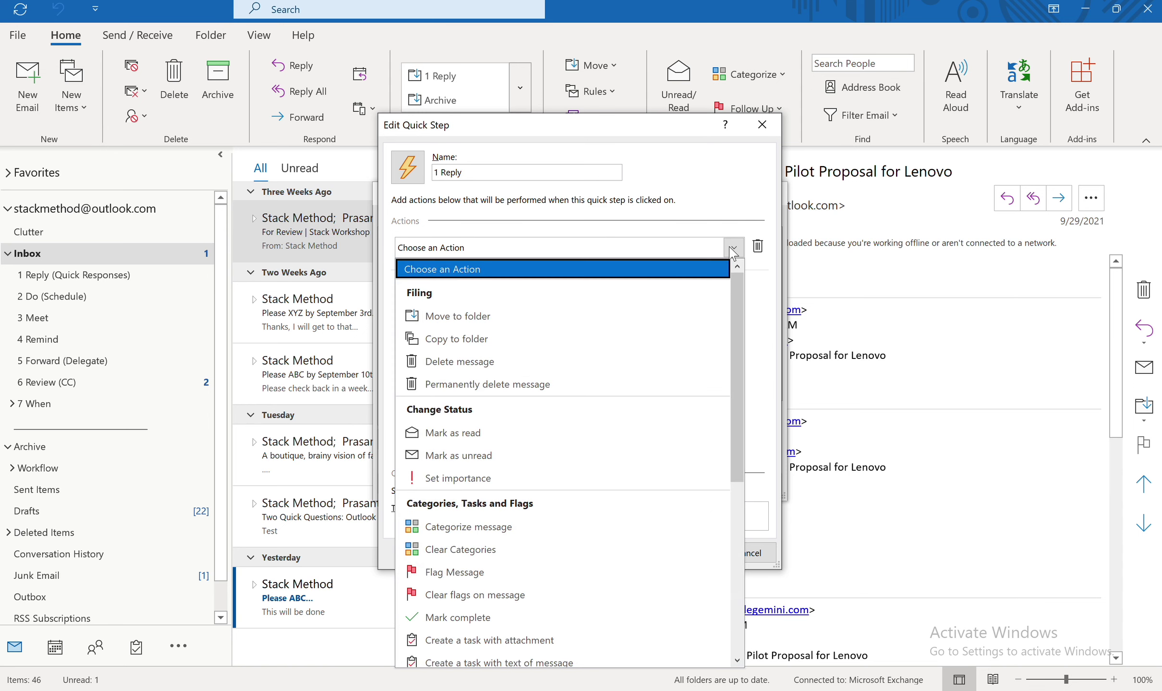
pyautogui.click(439, 319)
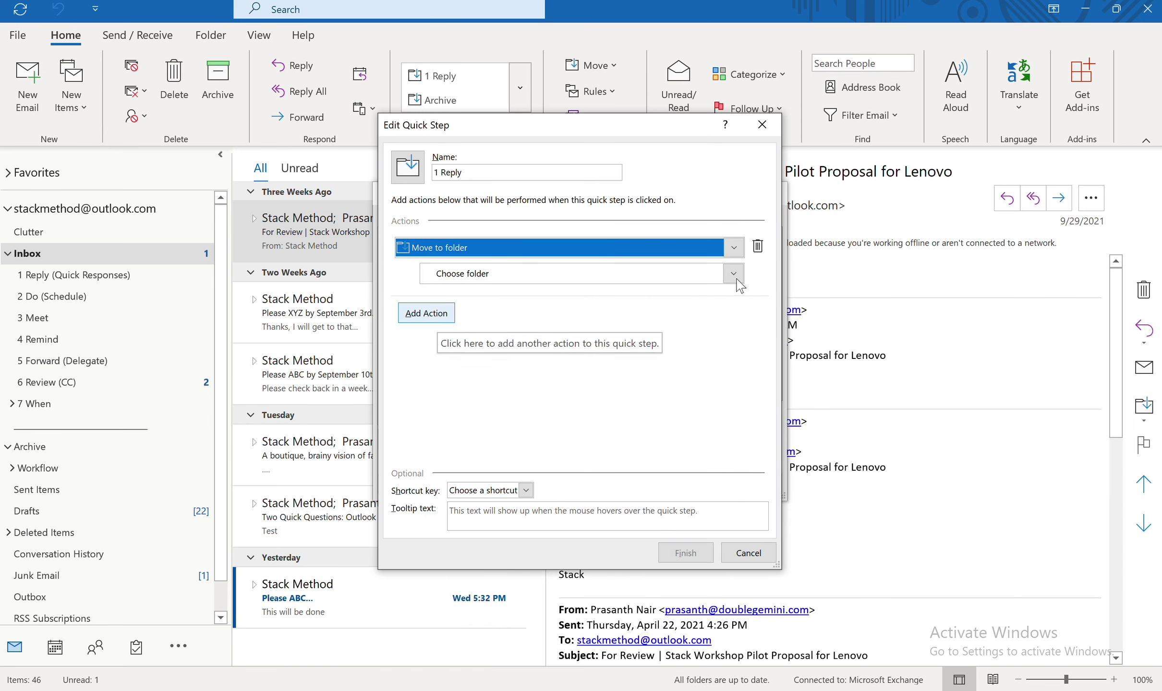
pyautogui.click(735, 274)
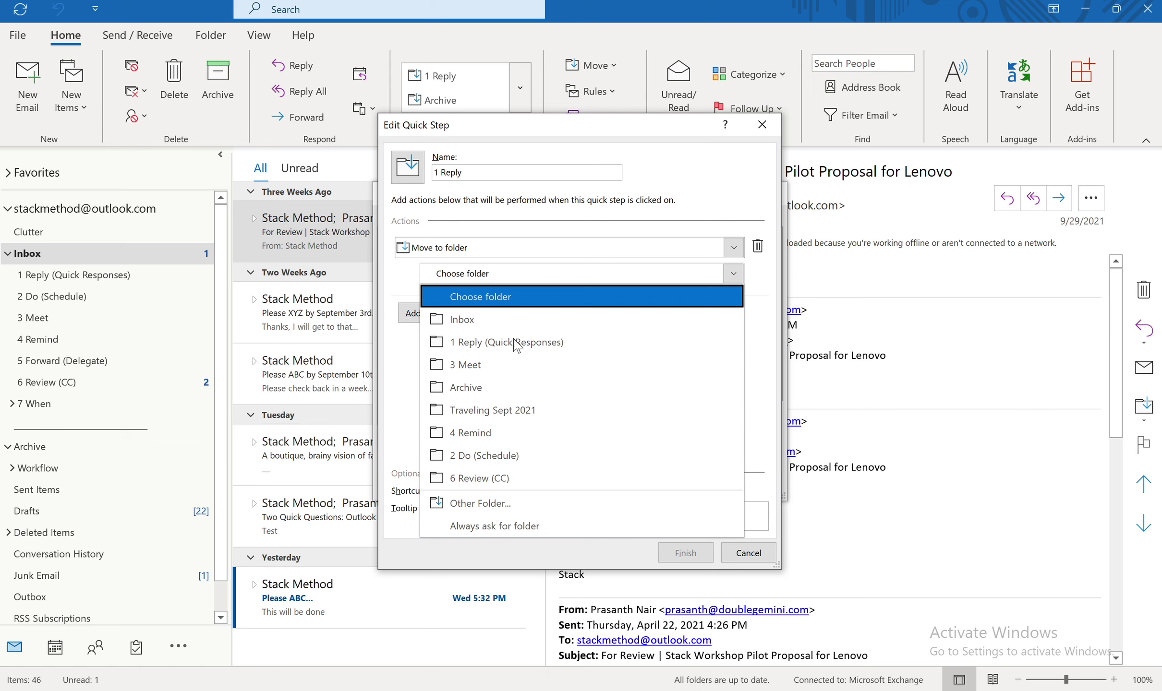
pyautogui.click(513, 343)
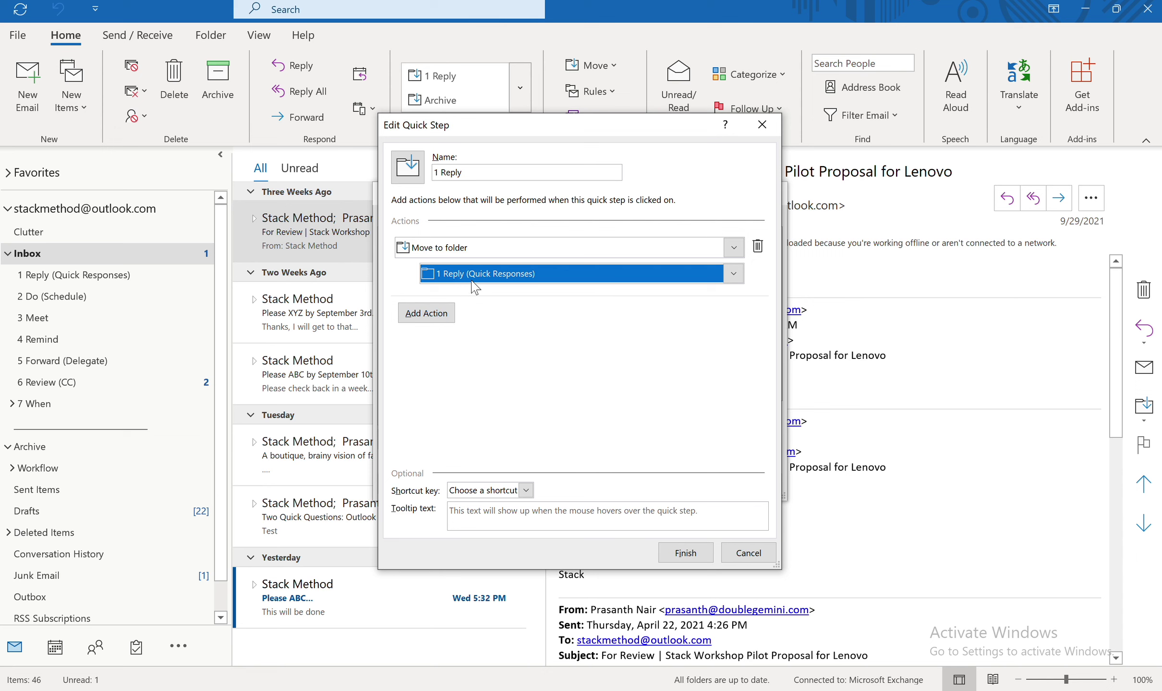
pyautogui.click(441, 321)
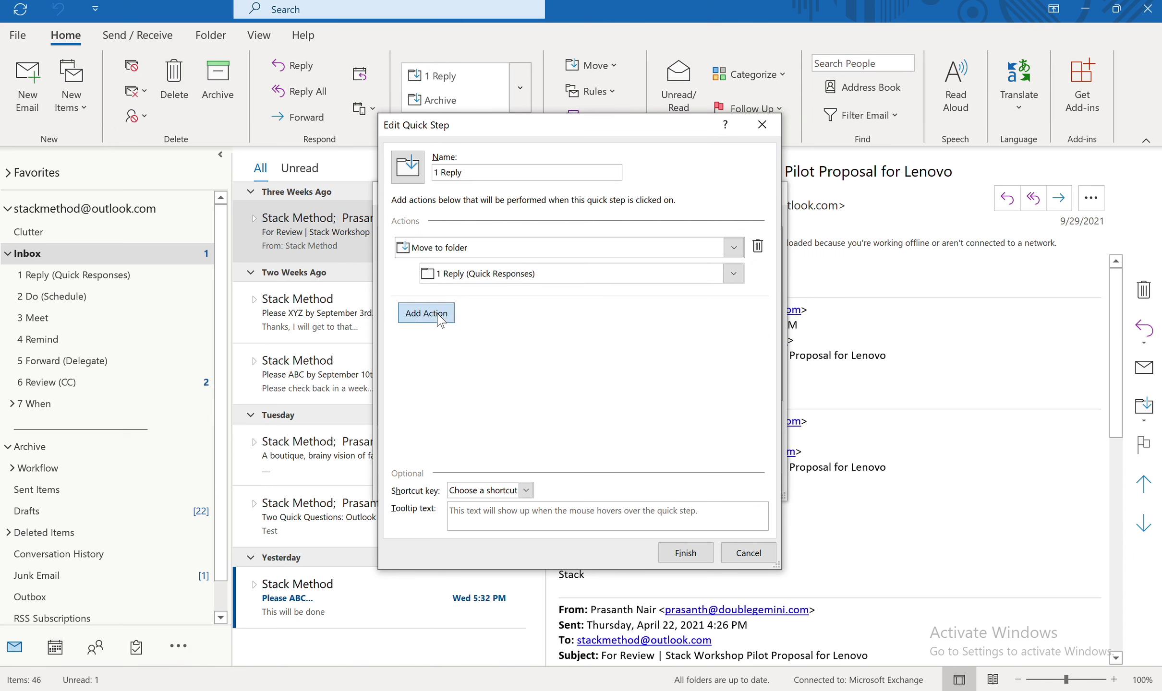
# Add a Mark as read action, assign shortcut CTRL+SHIFT+1, and finish the 1 Reply quick step.
pyautogui.click(734, 316)
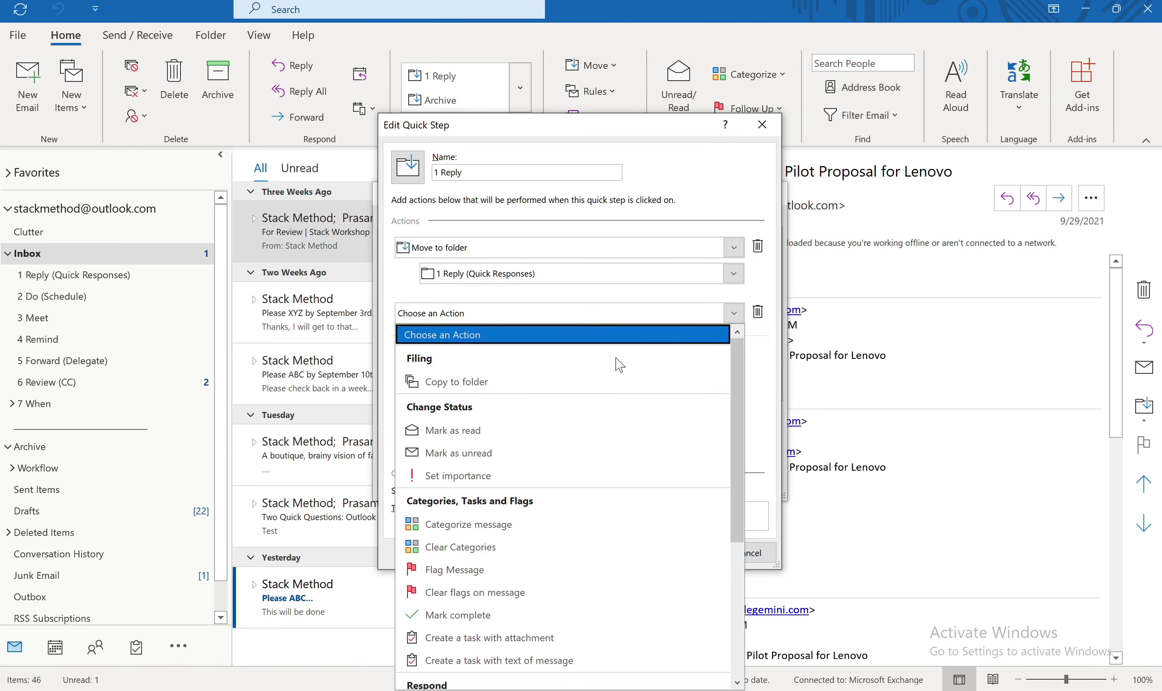
pyautogui.click(477, 429)
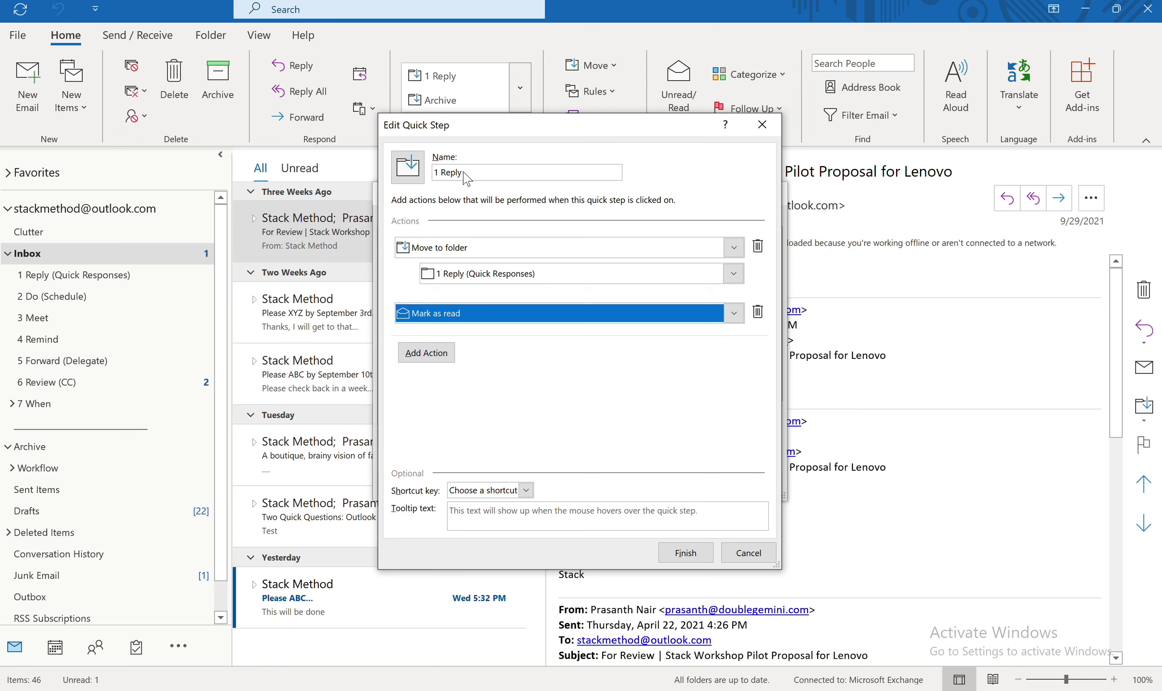
pyautogui.click(526, 491)
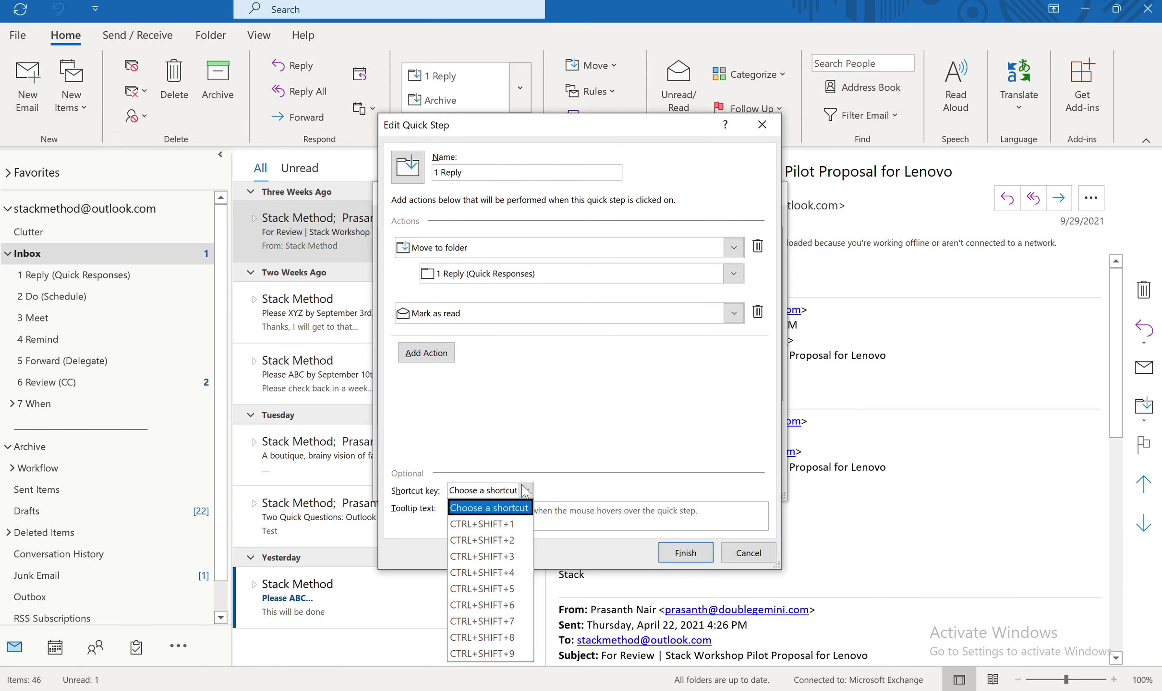
pyautogui.click(498, 525)
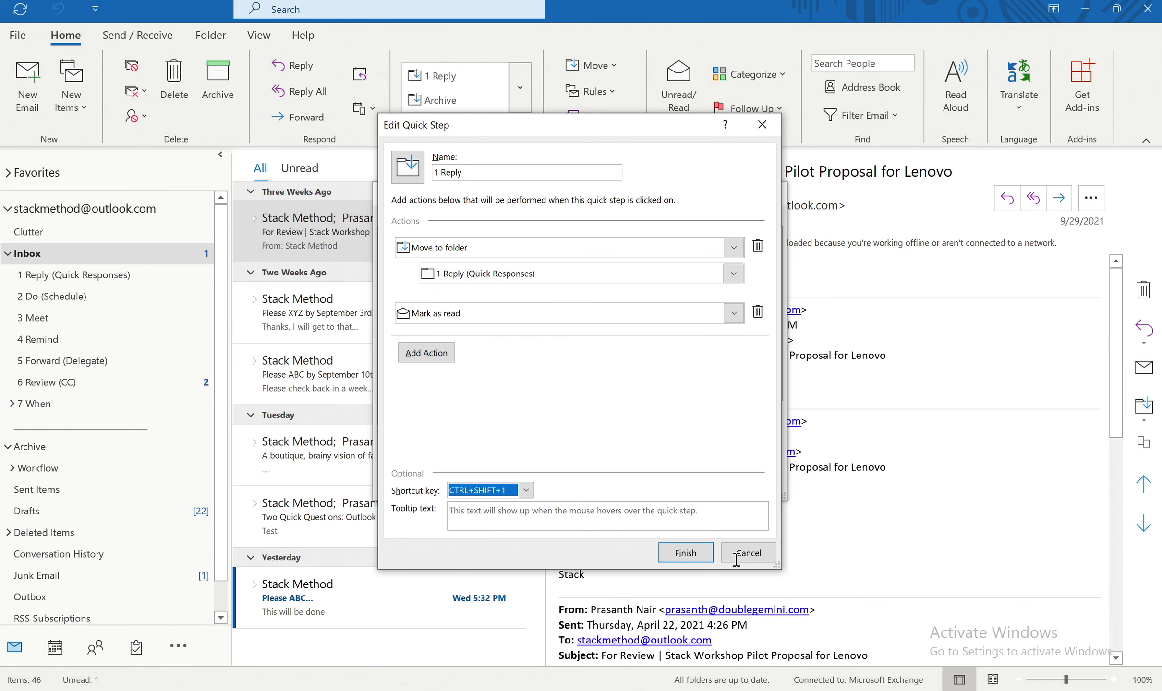
pyautogui.click(690, 553)
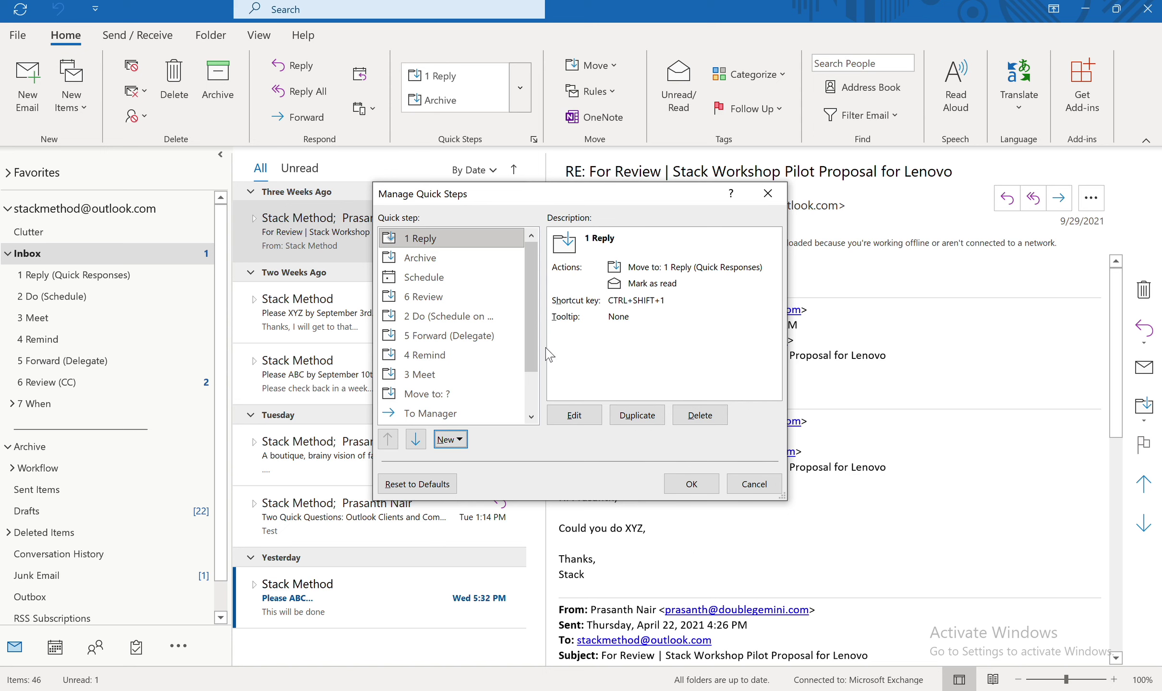
# Apply the changes, move the Please XYZ conversation with the 1 Reply quick step, and check its folder.
pyautogui.click(691, 484)
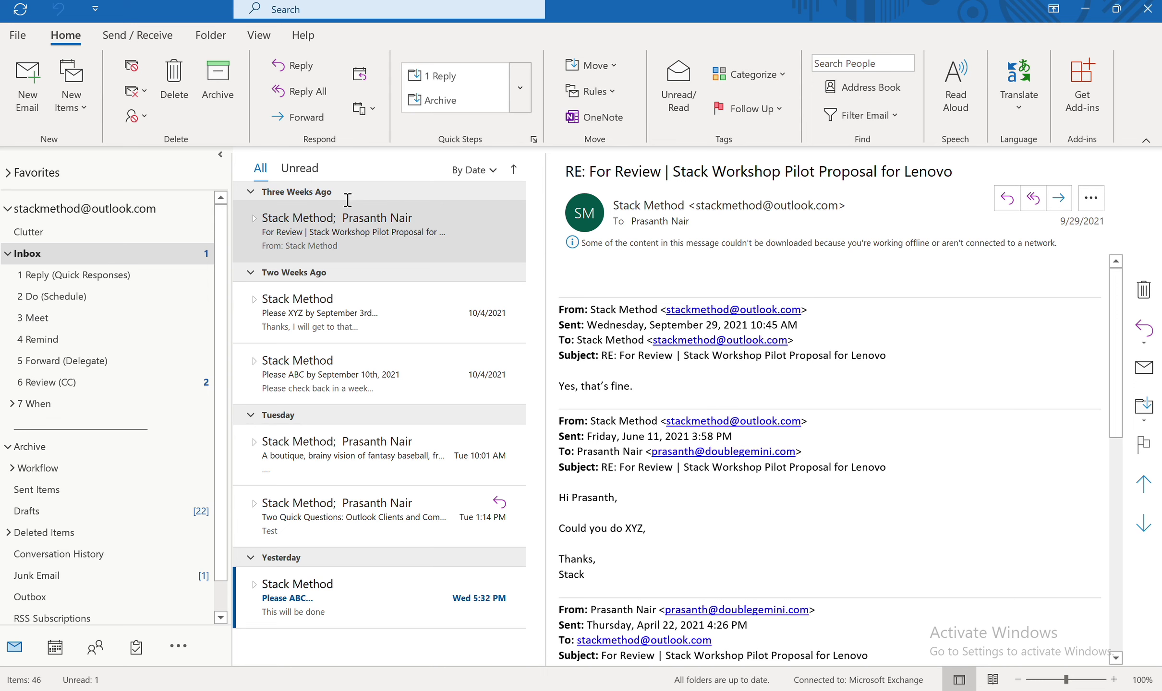
pyautogui.click(317, 231)
pyautogui.moveTo(313, 309); pyautogui.dragTo(312, 312)
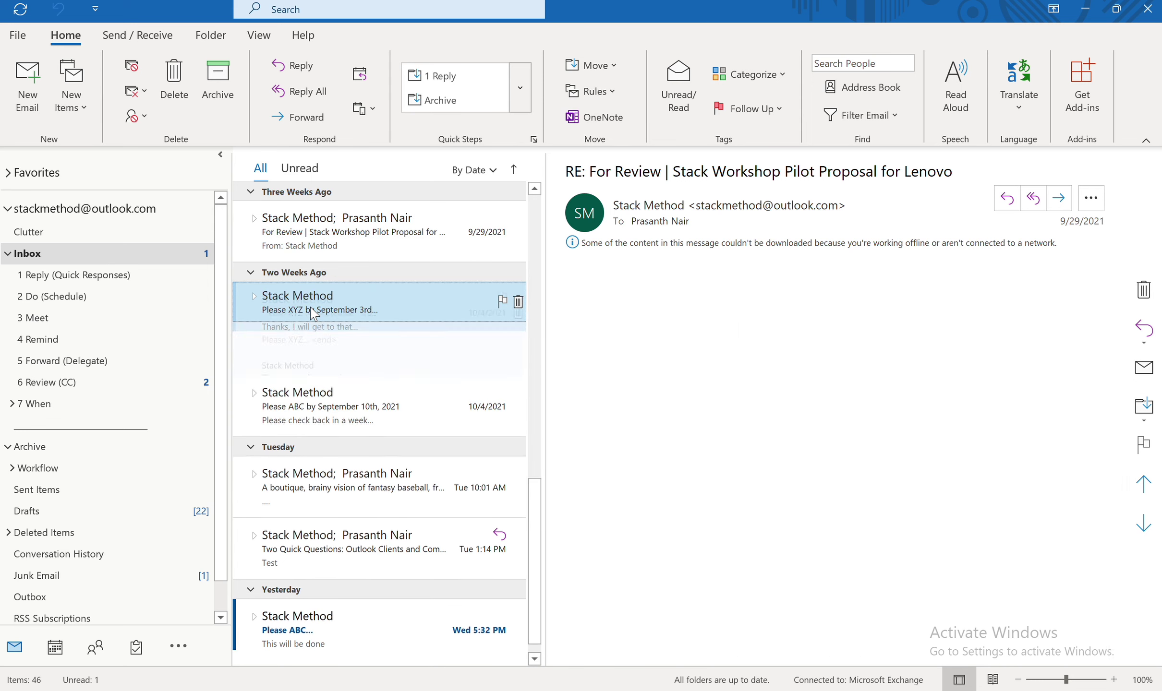
pyautogui.click(283, 307)
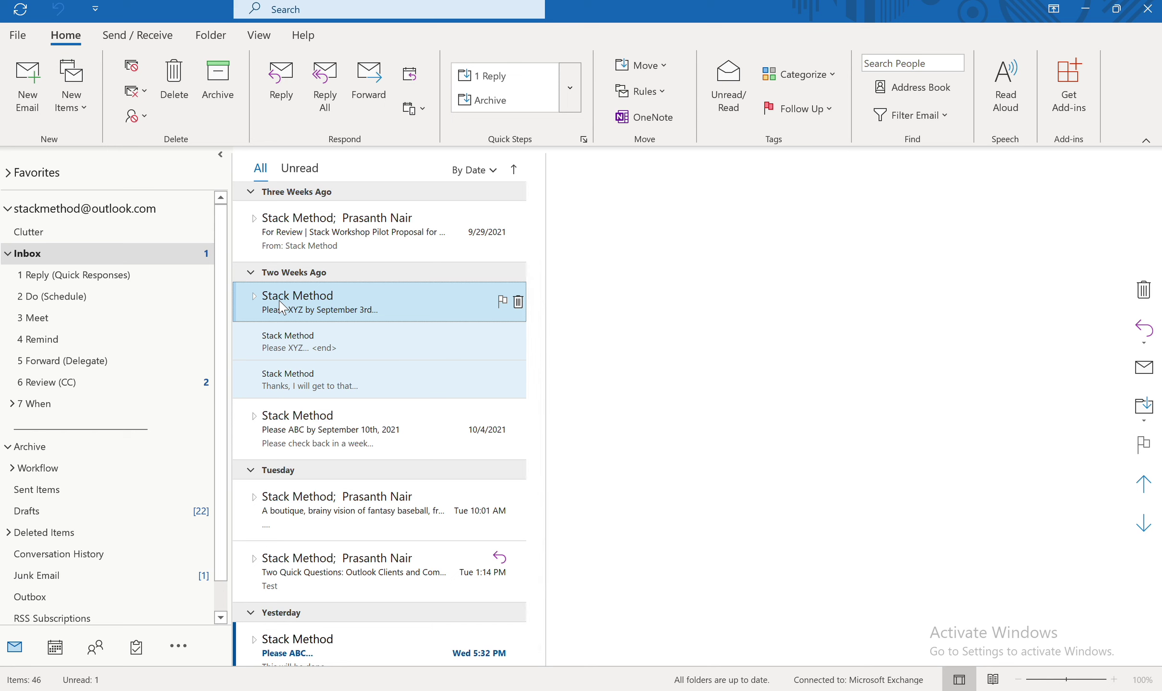
pyautogui.press('Delete')
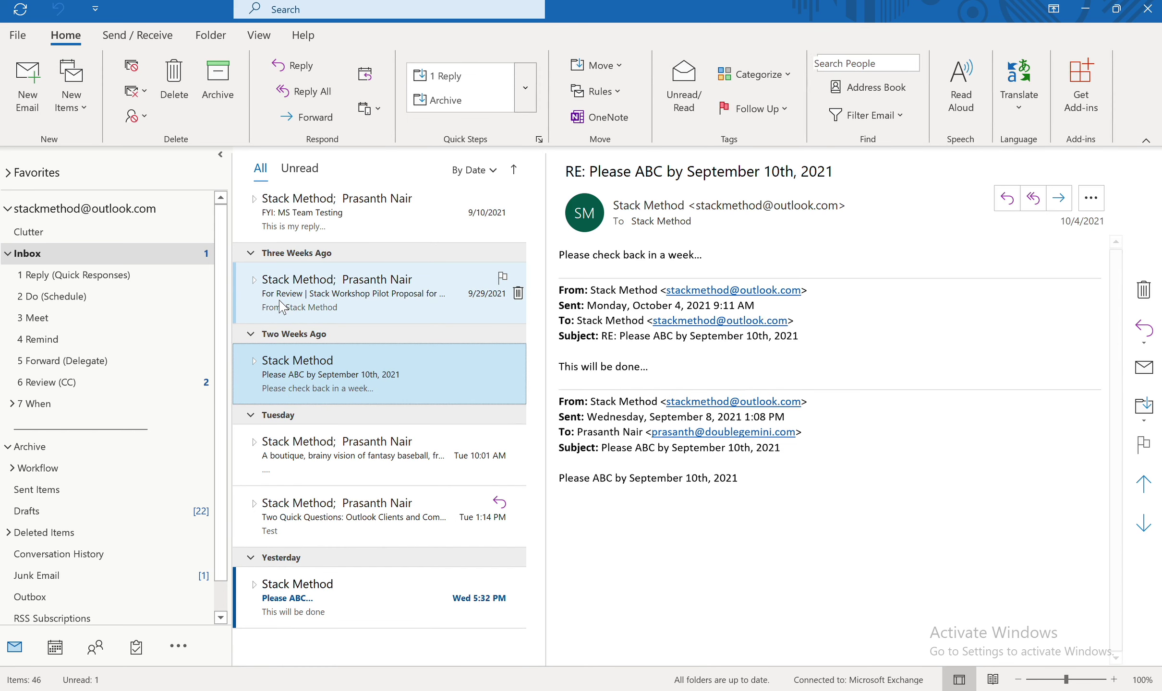
pyautogui.click(42, 278)
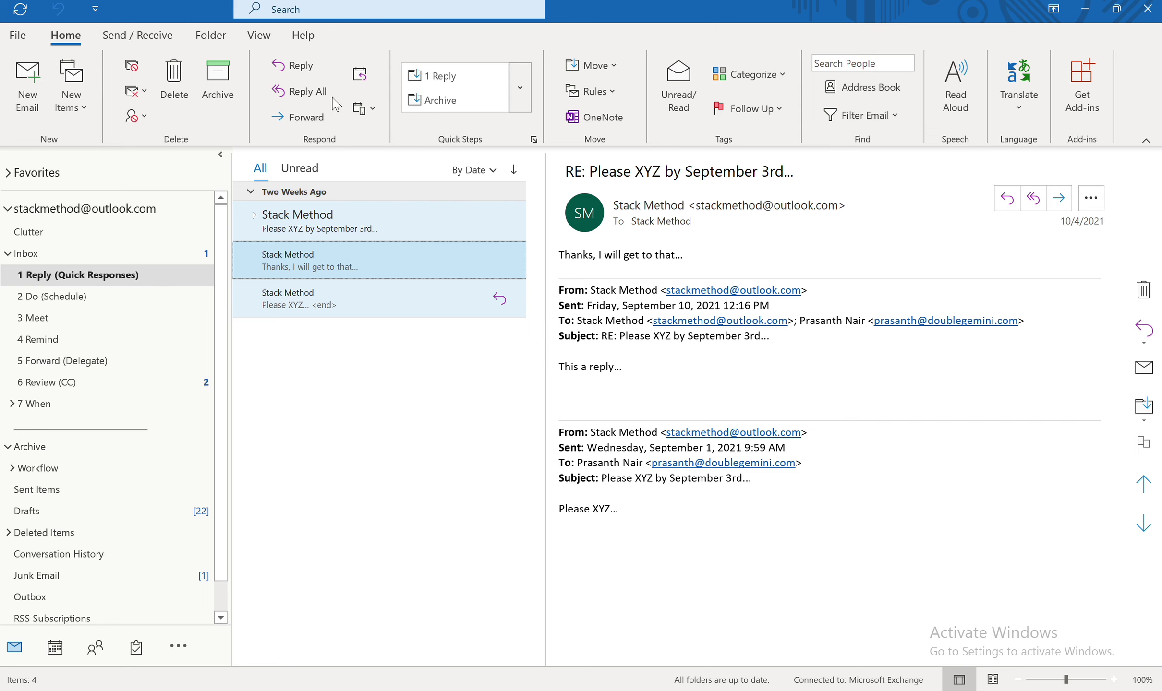
# Reopen Manage Quick Steps to review 1 Reply's folder move and CTRL+SHIFT+1 shortcut.
pyautogui.click(533, 139)
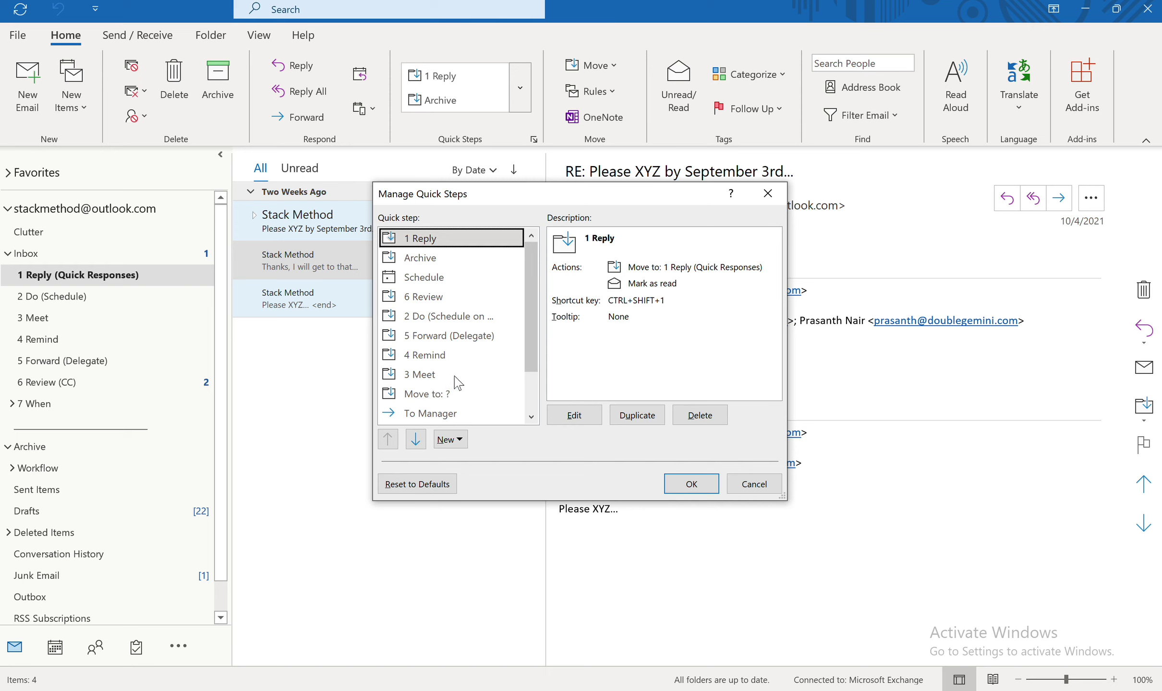
# Delete the old Archive quick step and start a custom one named 'Archive'.
pyautogui.click(430, 261)
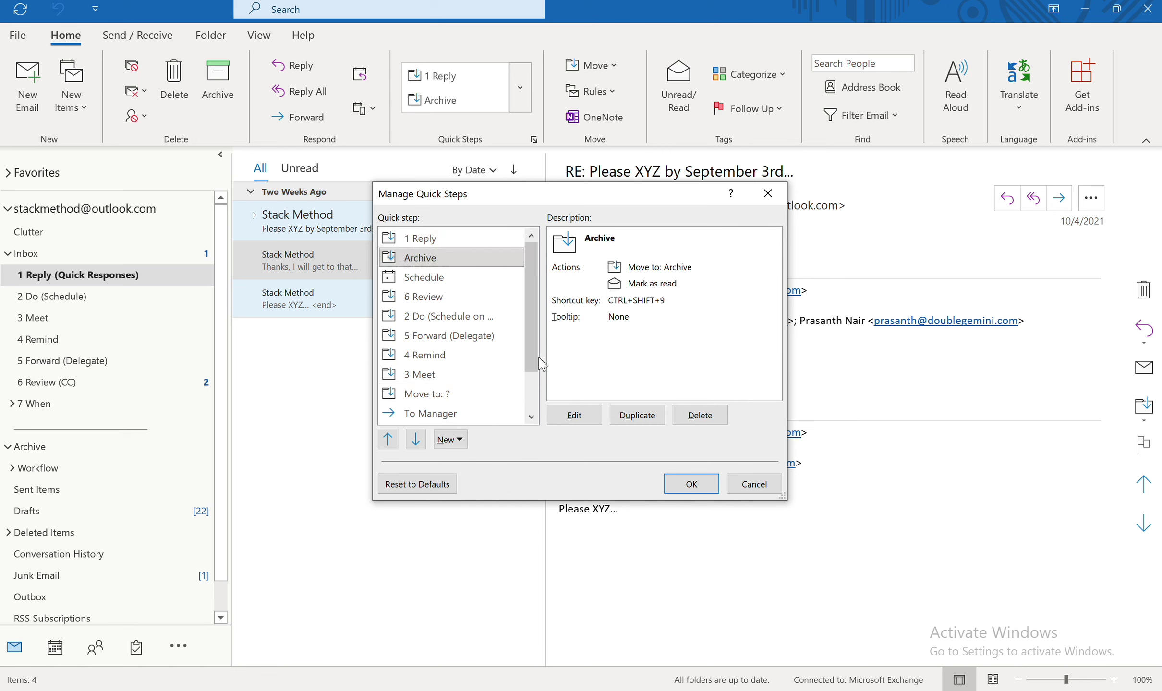
pyautogui.click(712, 414)
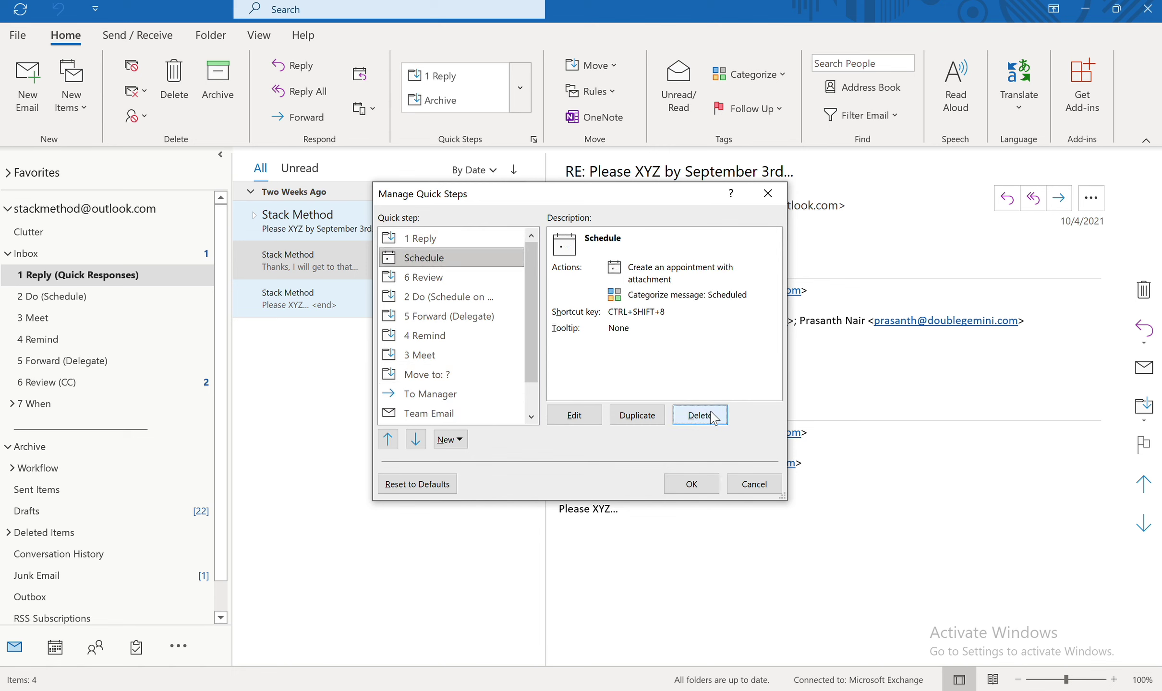
pyautogui.click(459, 440)
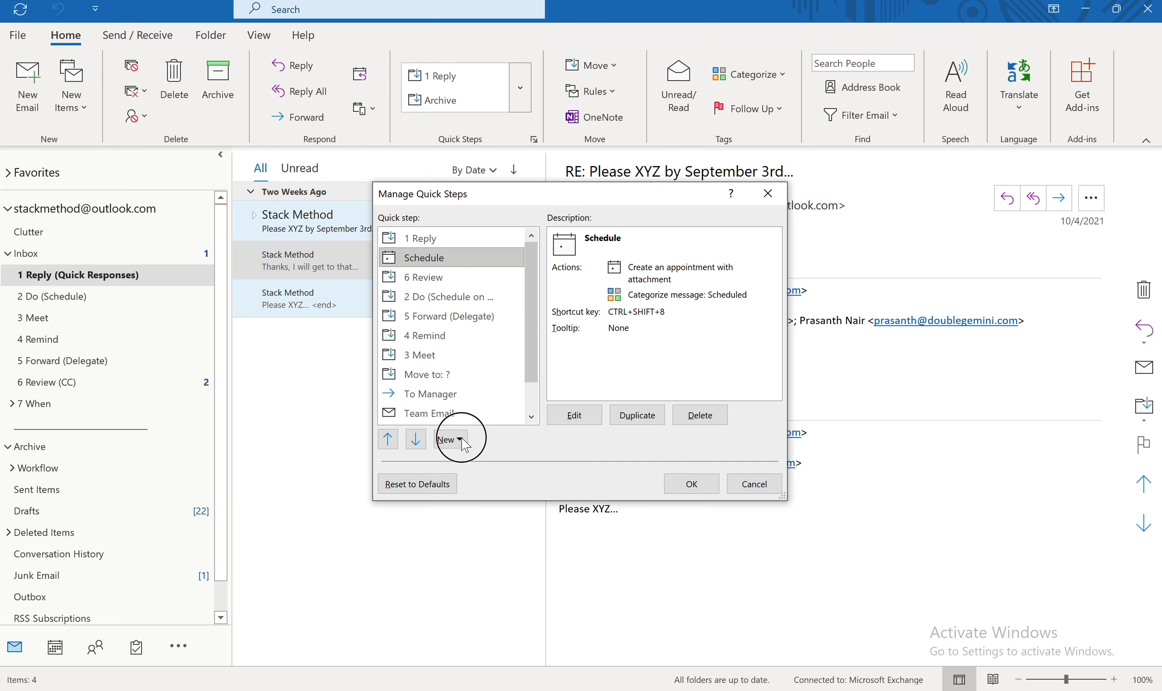
pyautogui.click(466, 556)
pyautogui.write('A')
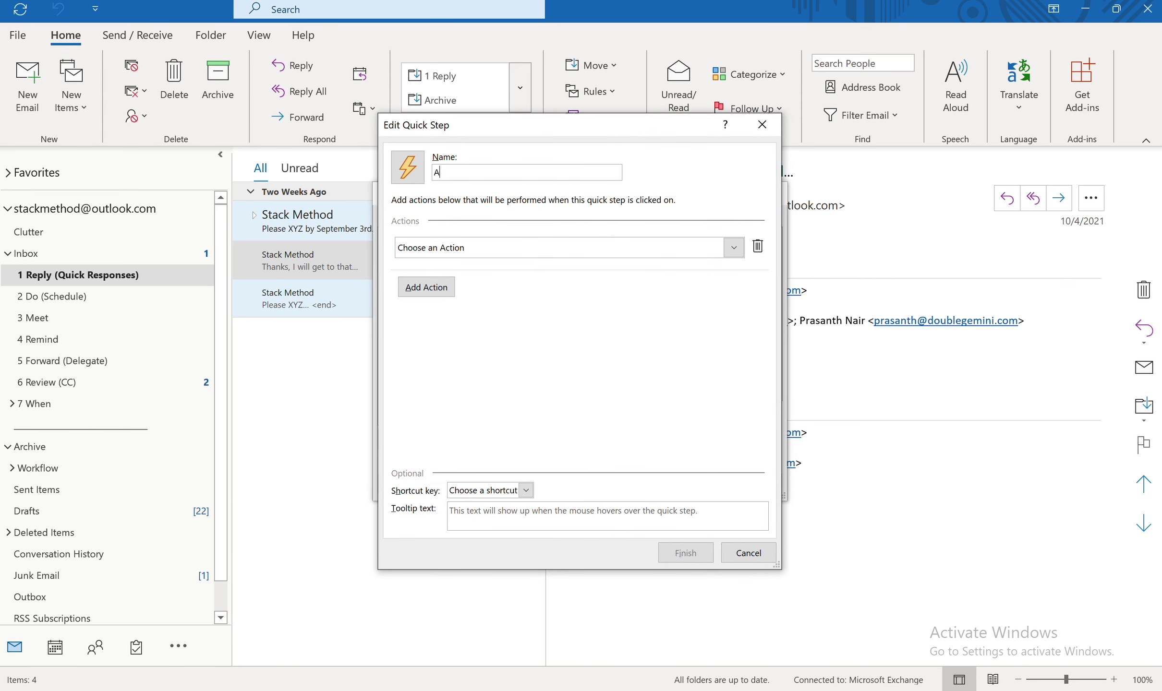
pyautogui.write('rchive')
# Make it move messages to the Archive folder with shortcut CTRL+SHIFT+9, and save it.
pyautogui.click(734, 248)
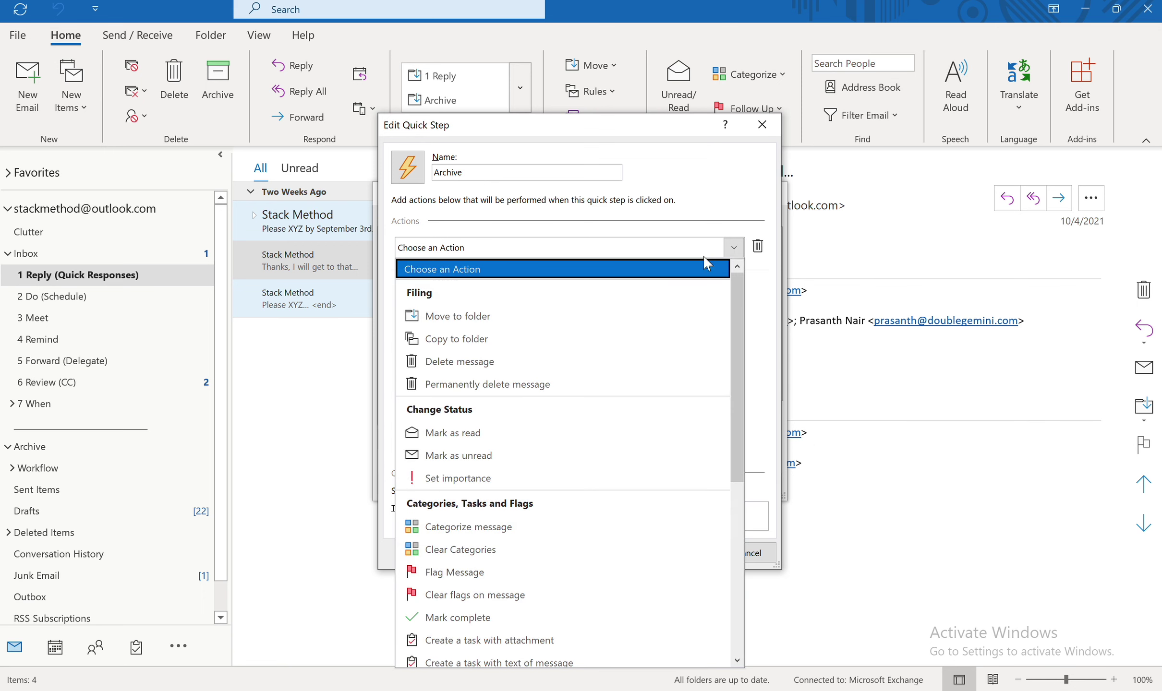
pyautogui.click(490, 316)
pyautogui.click(732, 273)
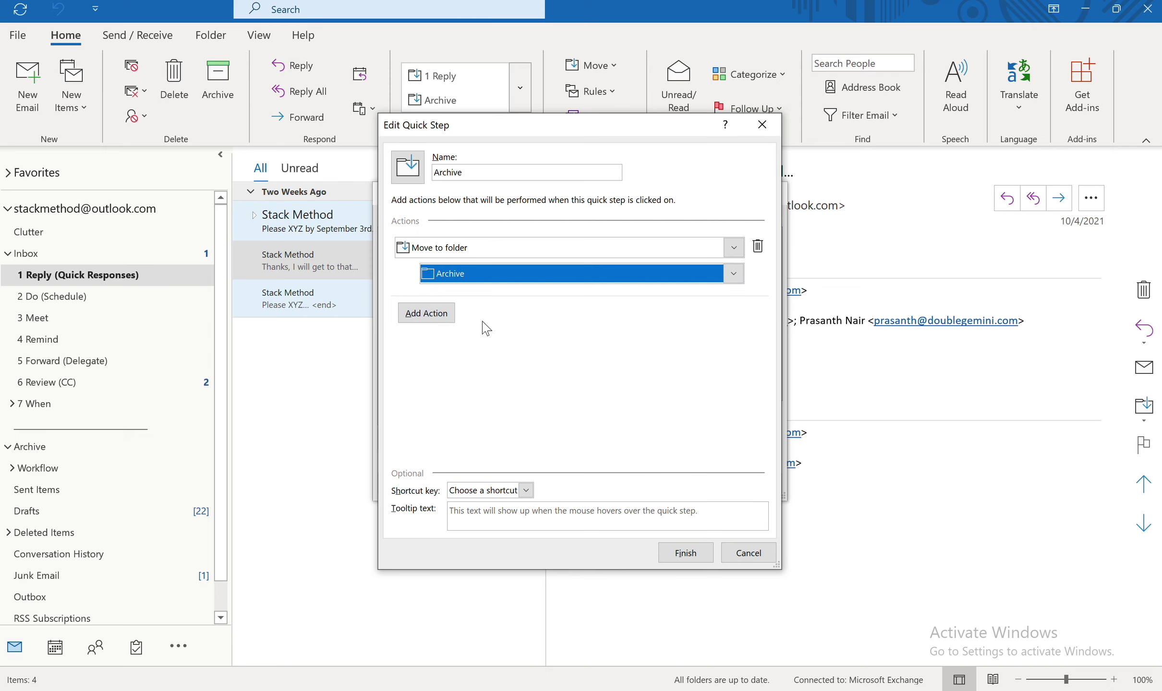
pyautogui.click(527, 491)
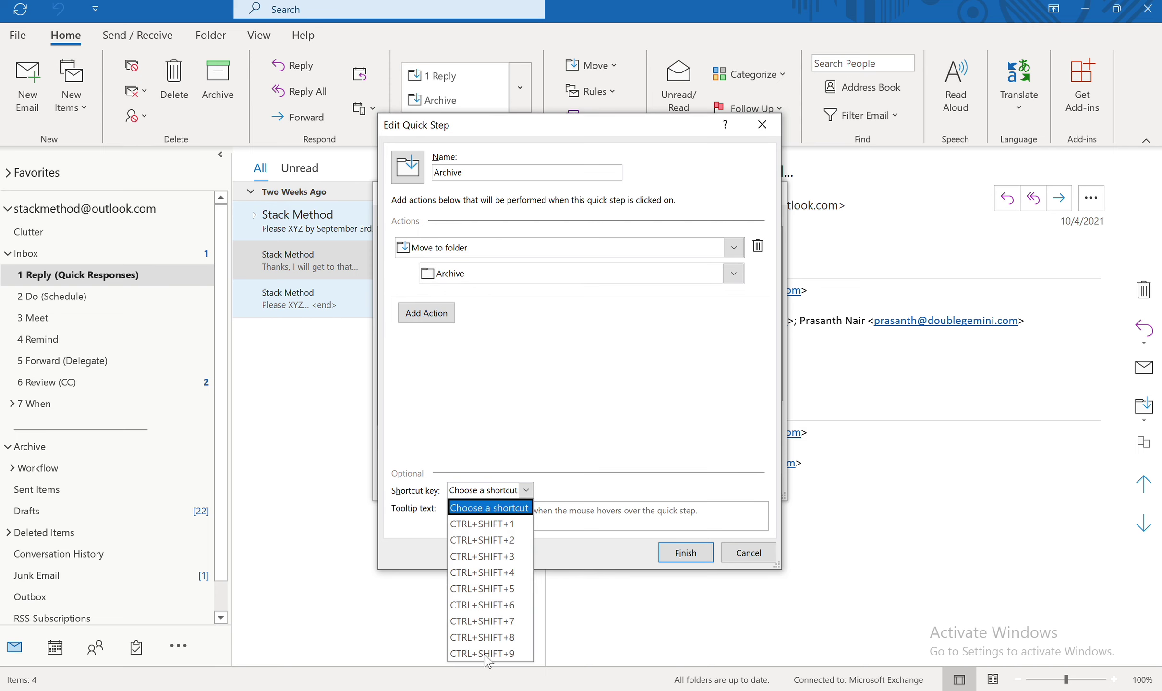
pyautogui.click(486, 654)
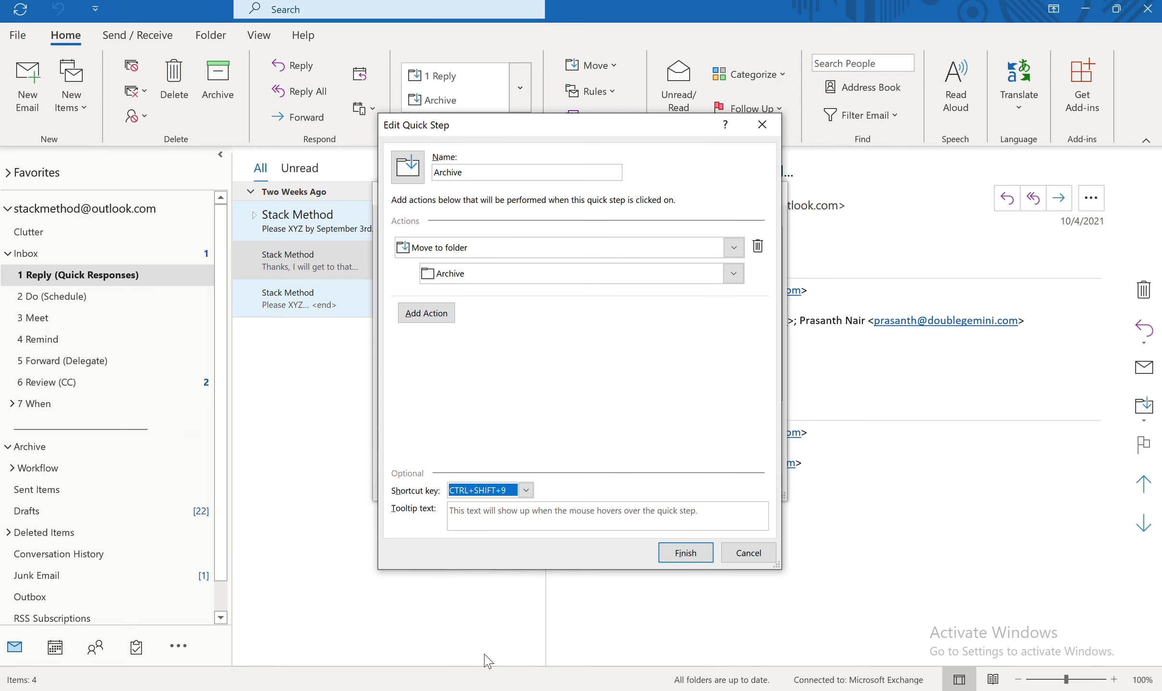
pyautogui.click(685, 554)
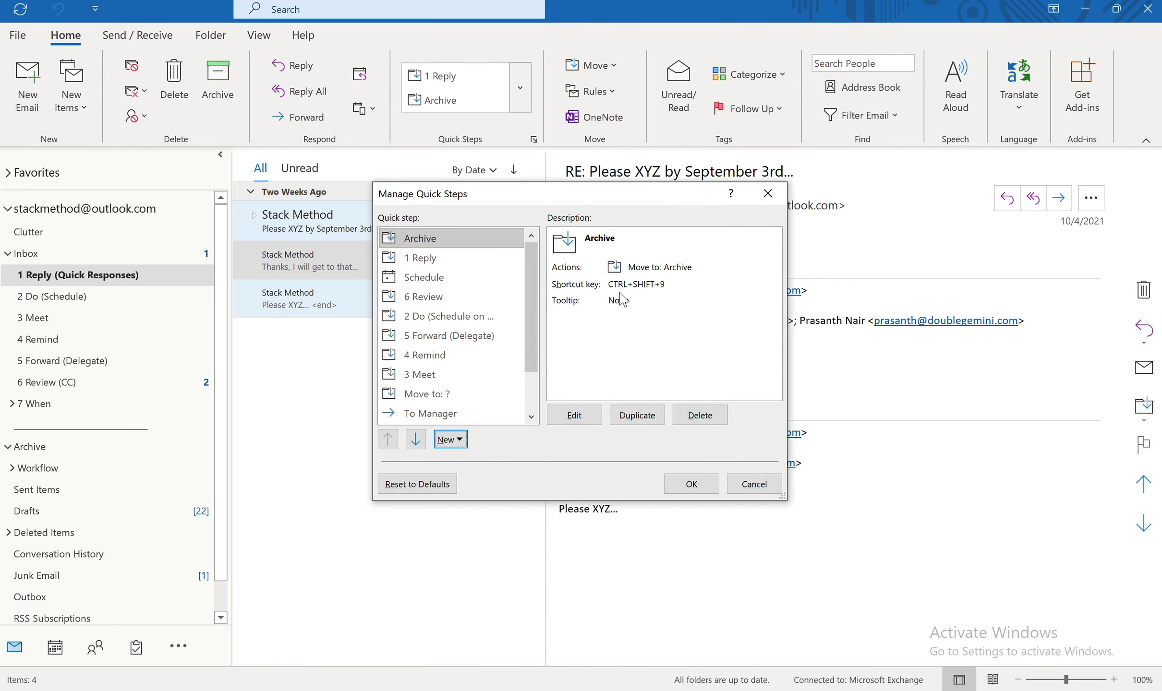
# Save the quick steps, archive The Readdle Team message with Ctrl+Shift+9, and verify it in Archive.
pyautogui.click(689, 485)
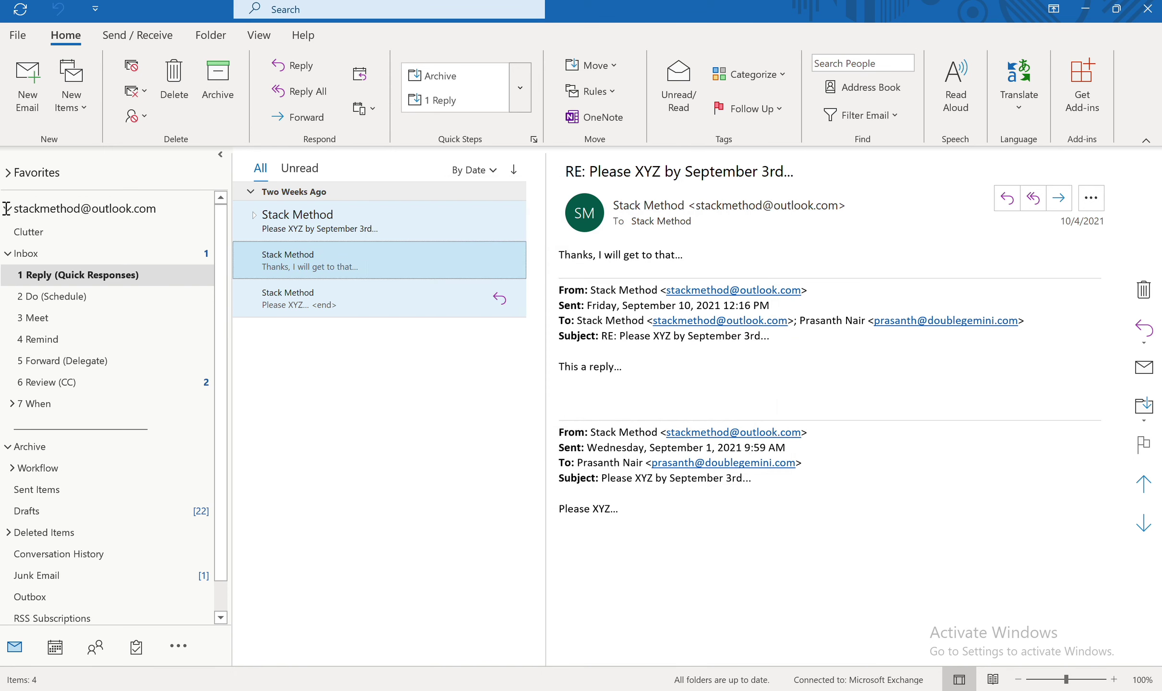
pyautogui.click(22, 254)
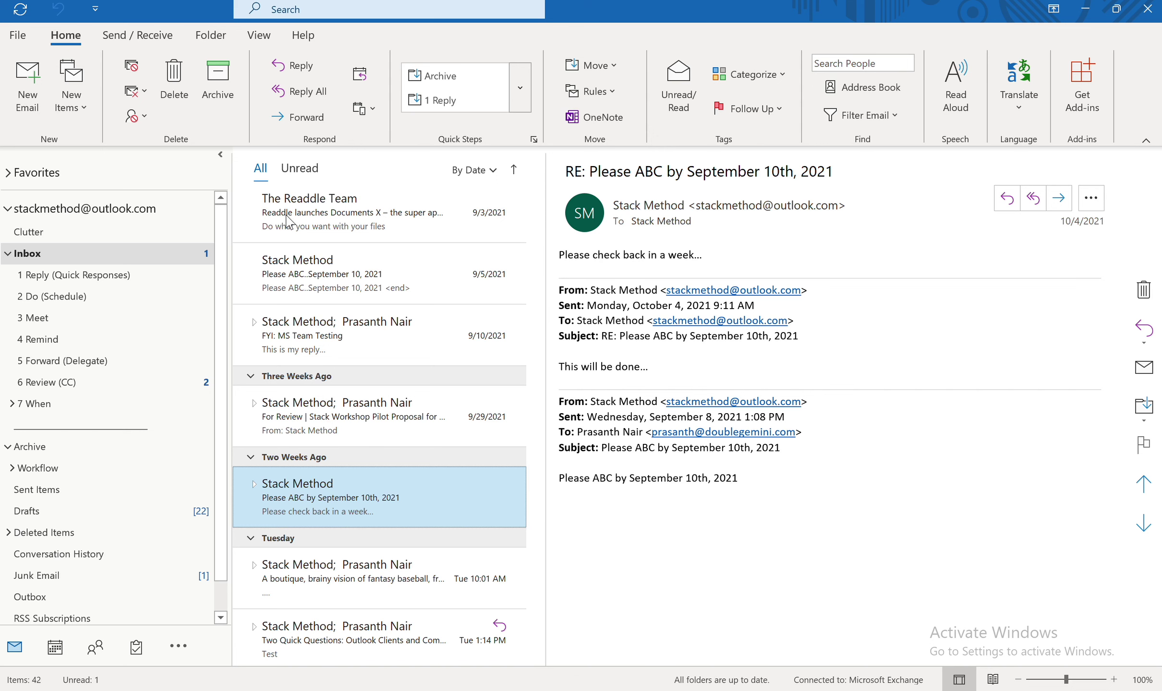
pyautogui.click(287, 222)
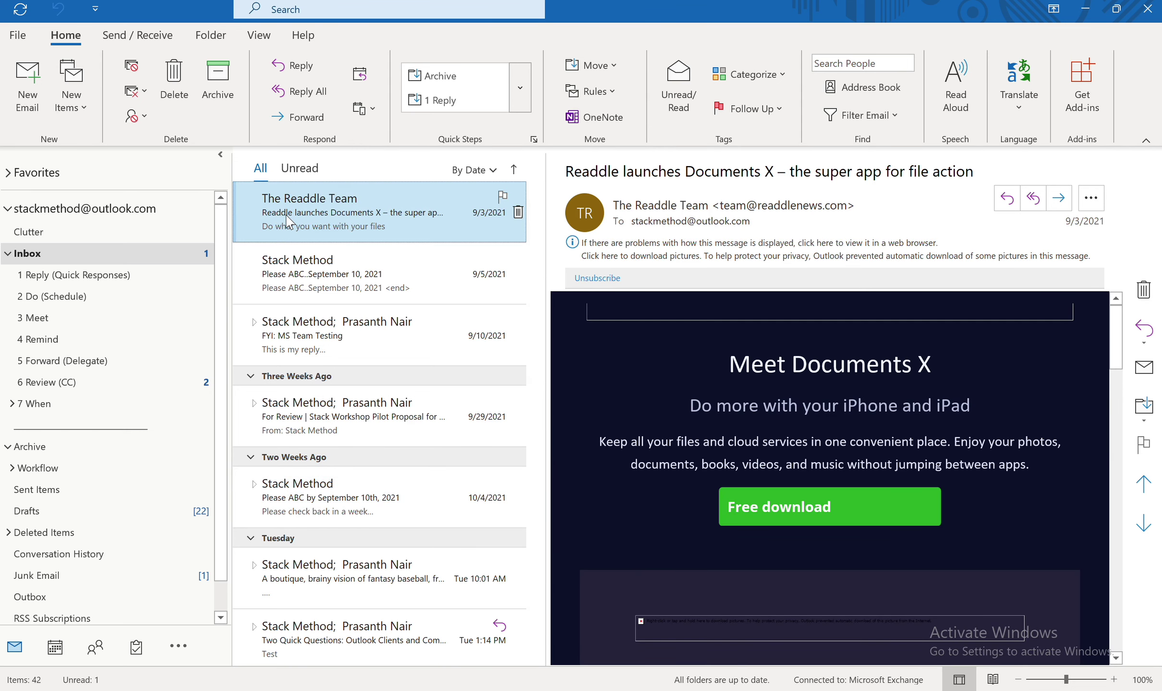
pyautogui.press('Delete')
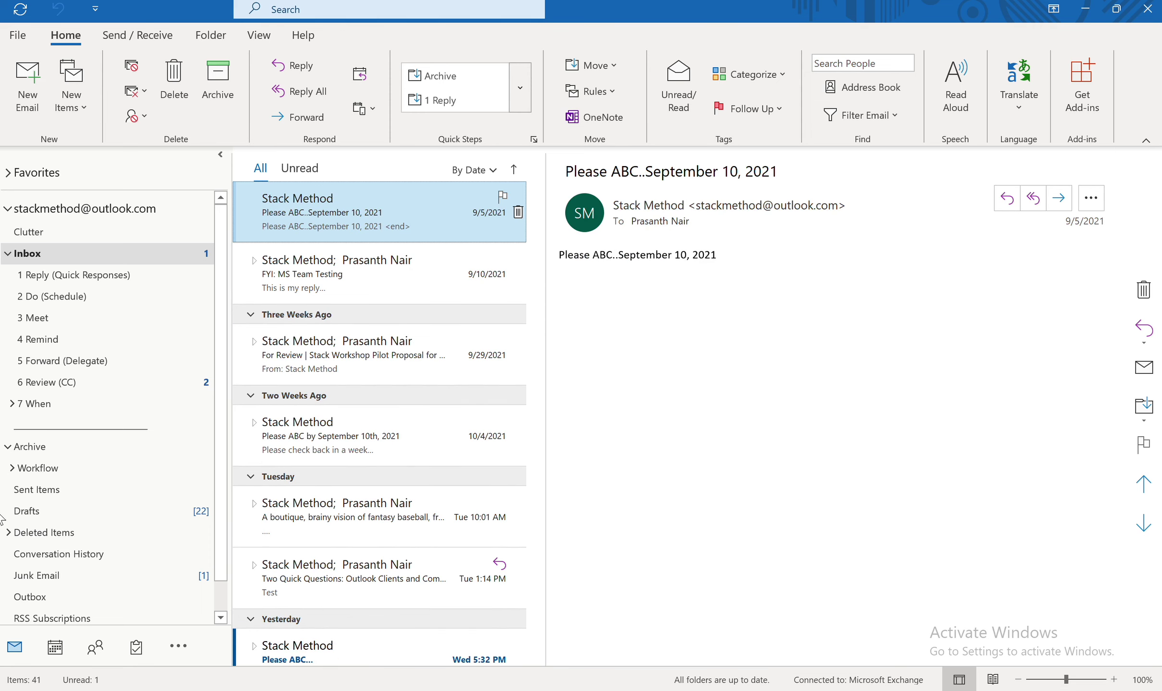
pyautogui.click(31, 448)
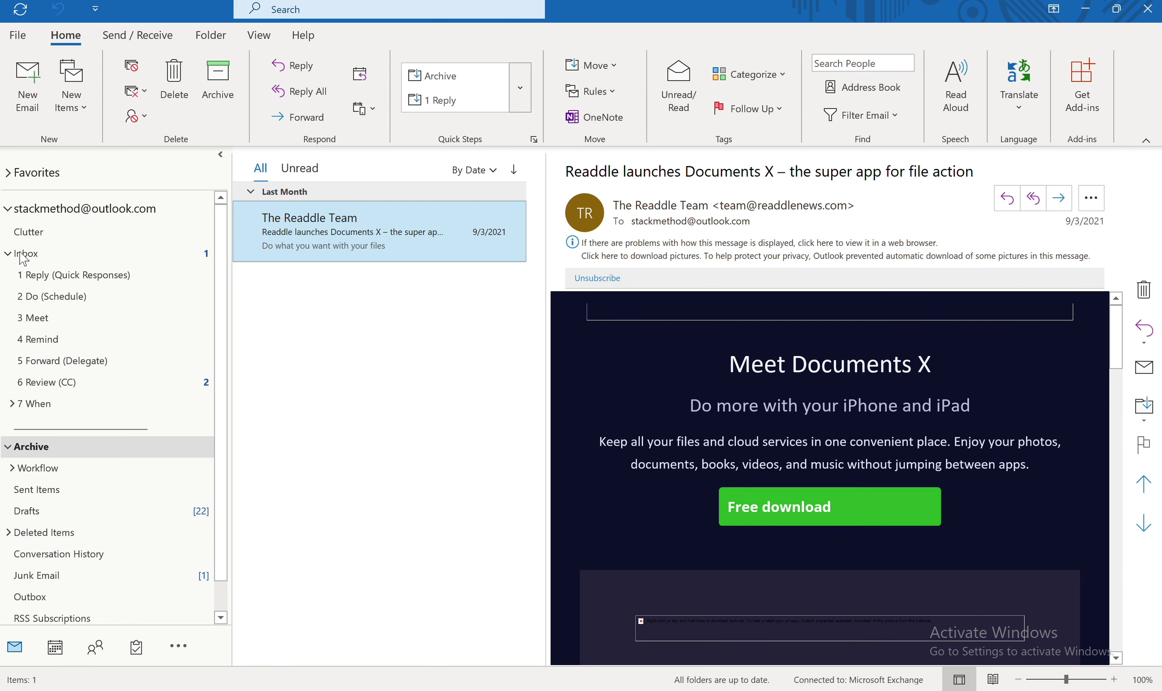
pyautogui.click(21, 255)
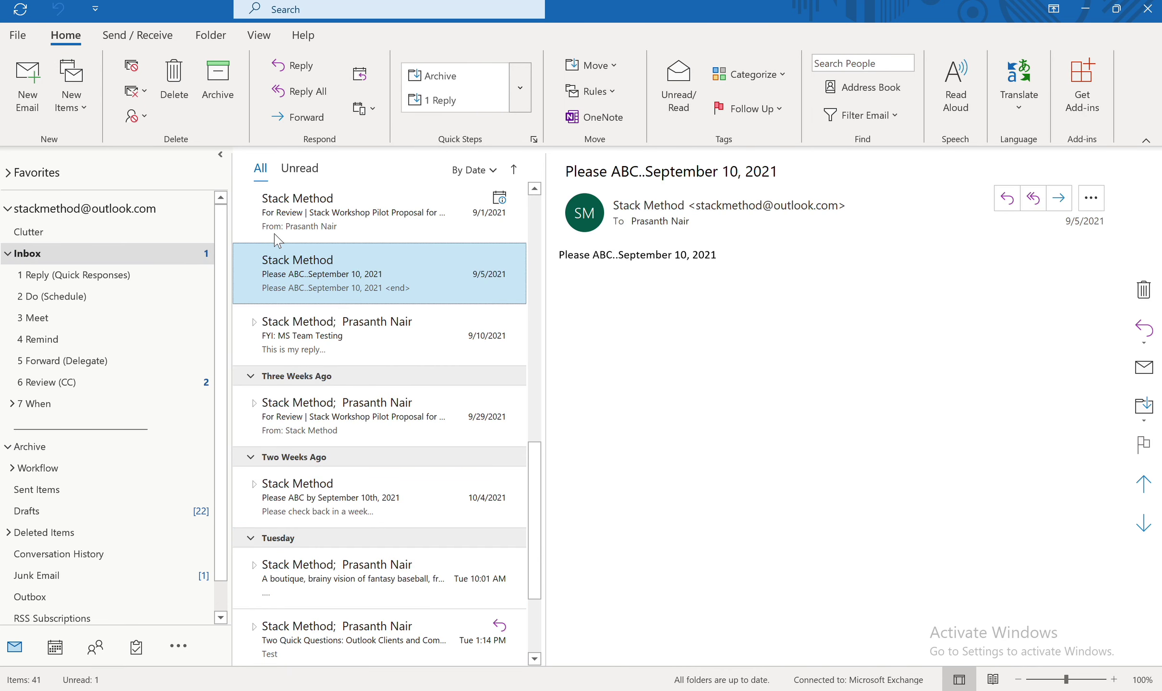